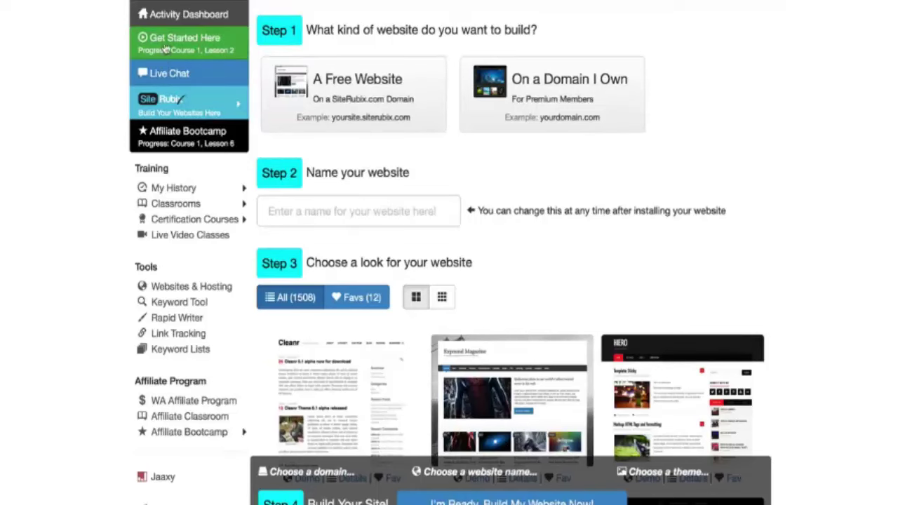
- Open the SiteRubix website builder and start building a new website
mouse_move(149, 101)
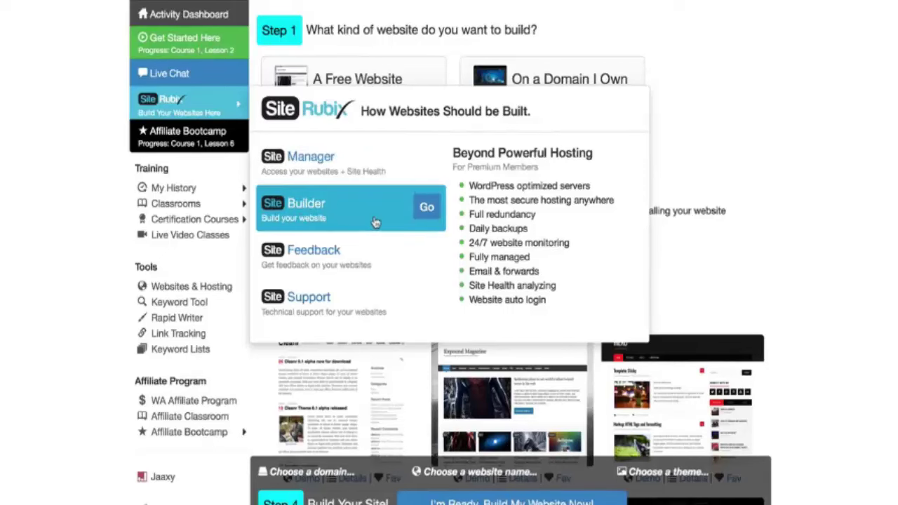
left_click(426, 208)
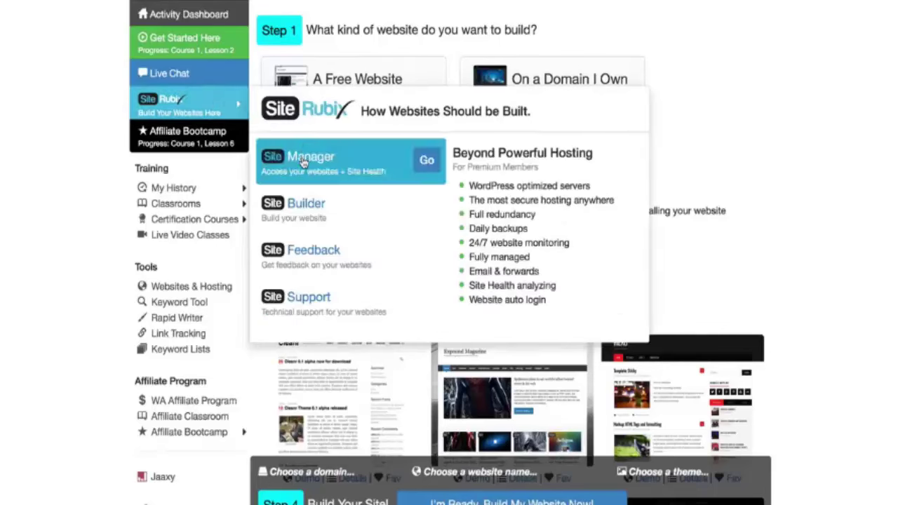
left_click(303, 162)
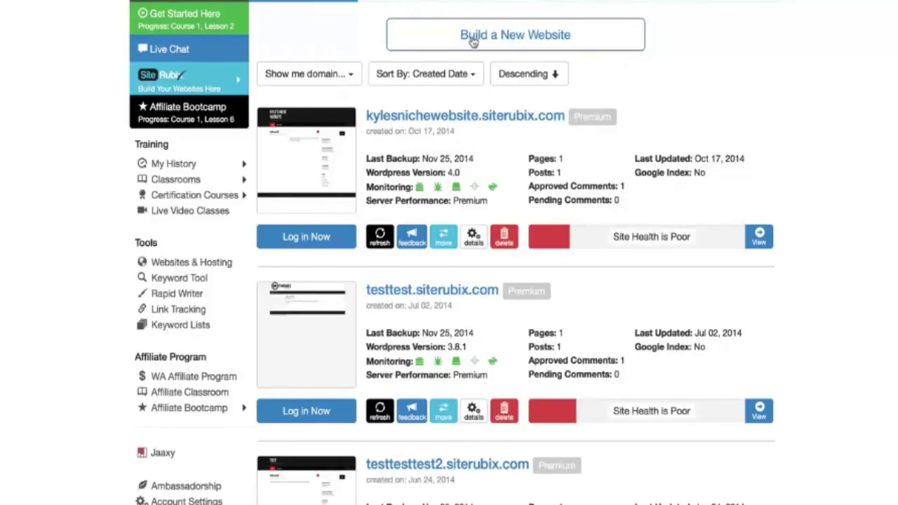
left_click(528, 40)
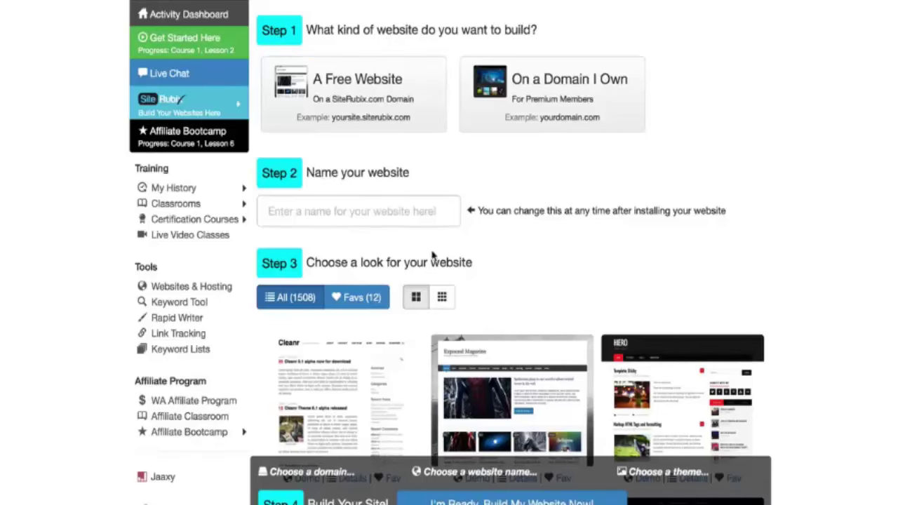
- Choose a free website and enter the available domain myawesomeniche.siterubix.com
left_click(360, 107)
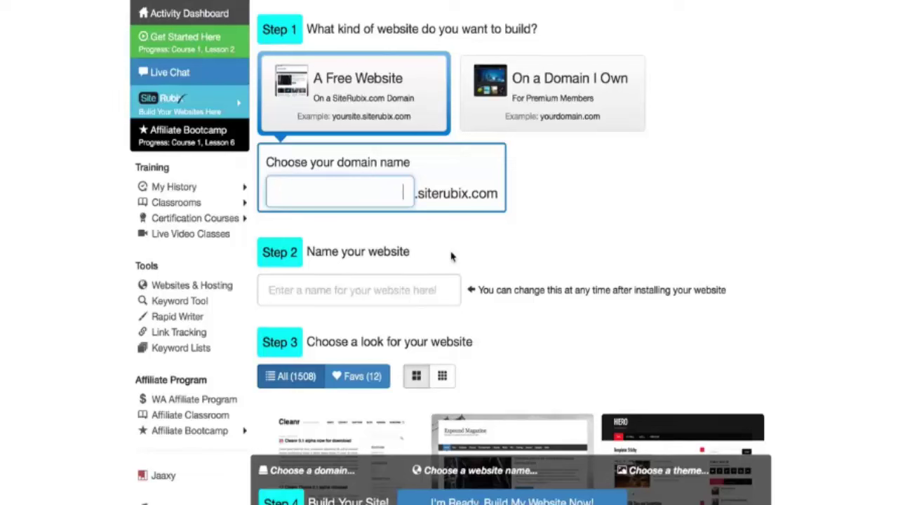
type("myawesome")
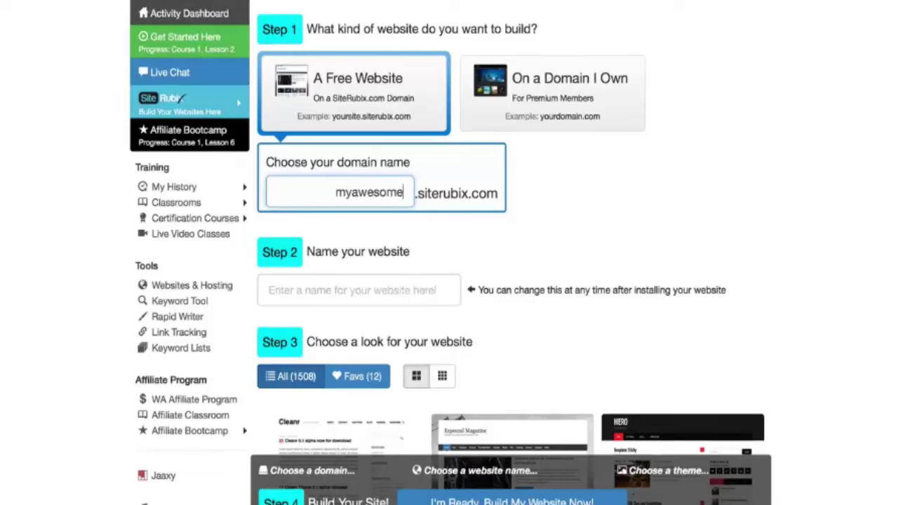
type("niche")
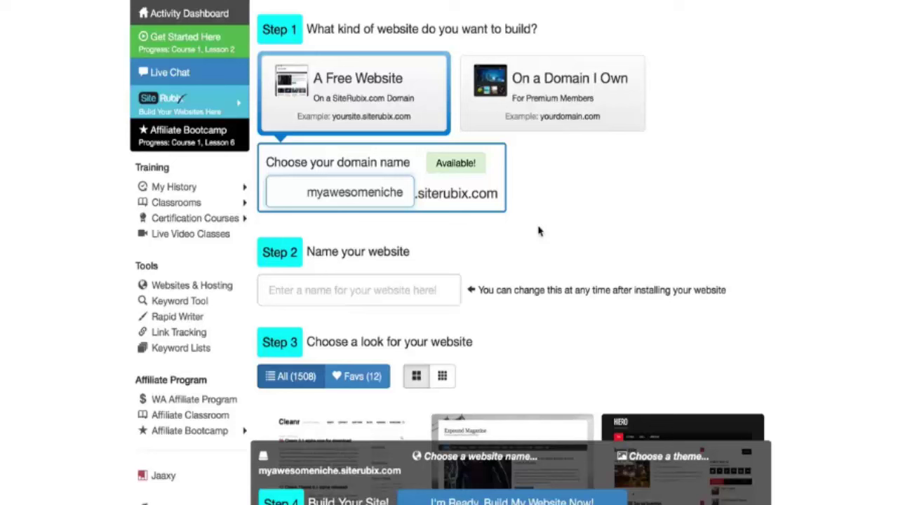
double_click(307, 193)
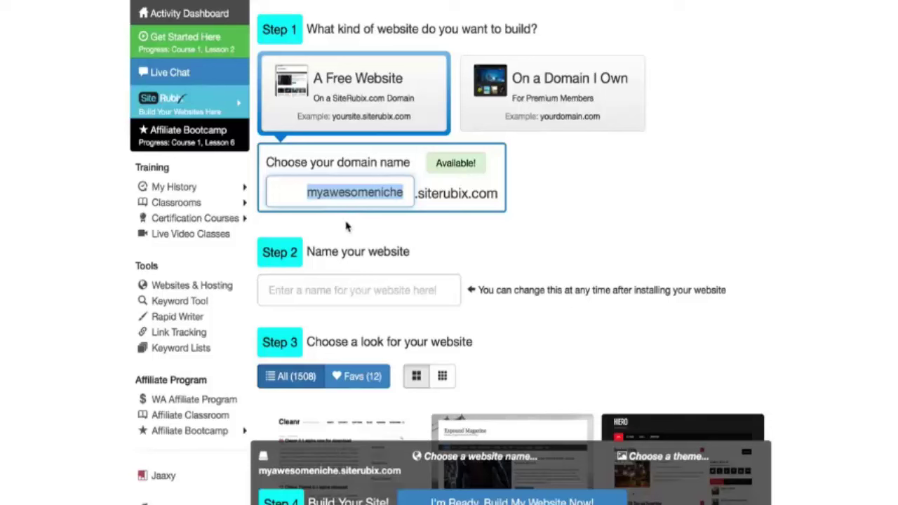
double_click(355, 190)
- Enter 'My Awesome Niche' as the website name, fixing the typos
scroll(362, 295, "down", 3)
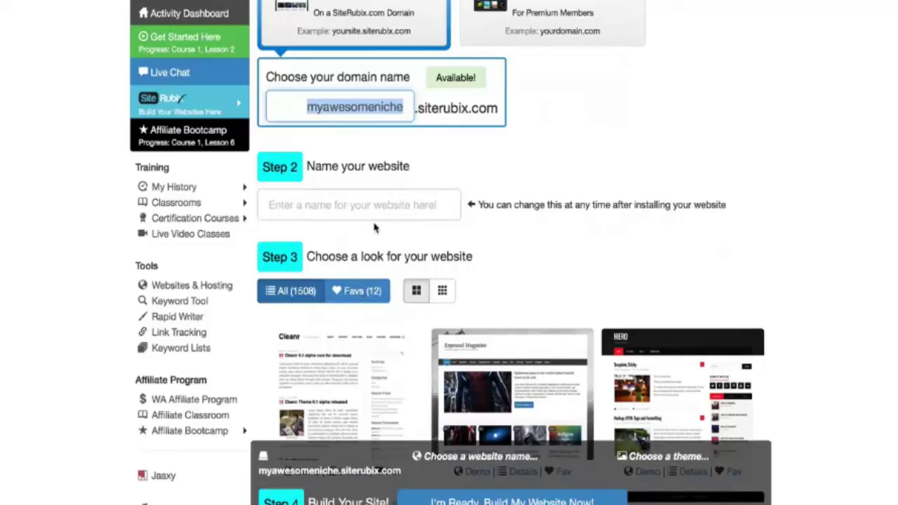
left_click(355, 206)
type("My Q")
key("BackSpace")
type("Awesome")
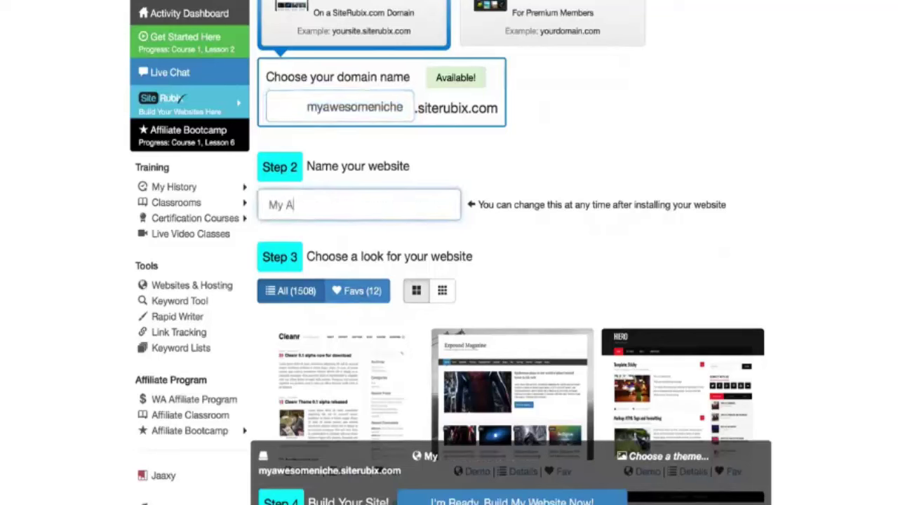
key("BackSpace")
key("BackSpace")
key("BackSpace")
key("BackSpace")
type("some Niche")
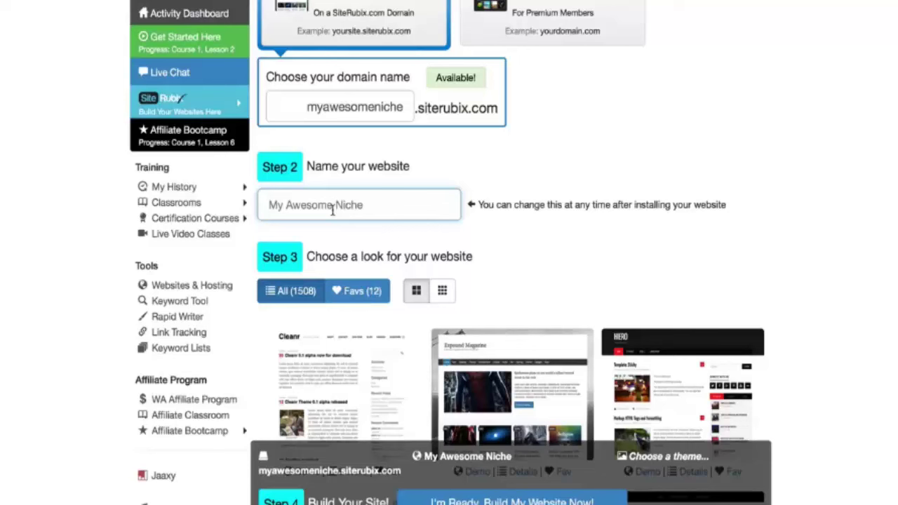
- Reselect the domain name myawesomeniche and tab on to the website name
left_click(344, 106)
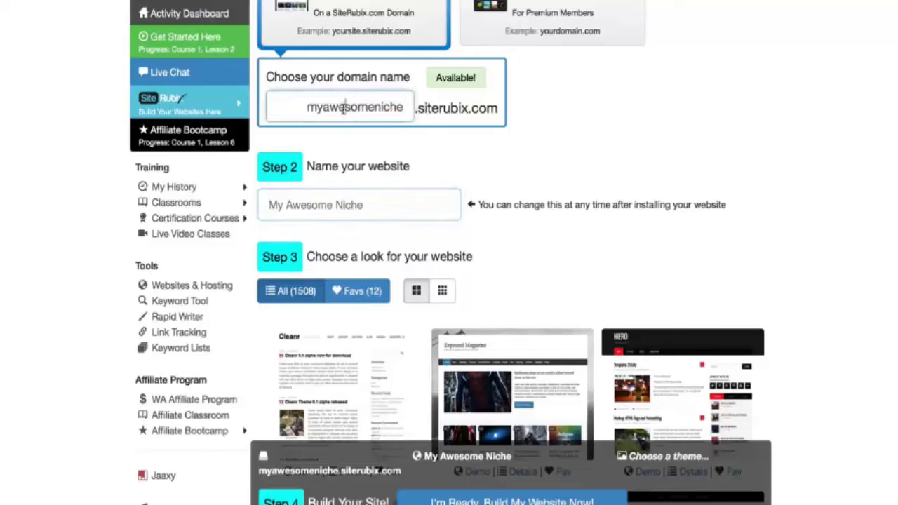
double_click(344, 107)
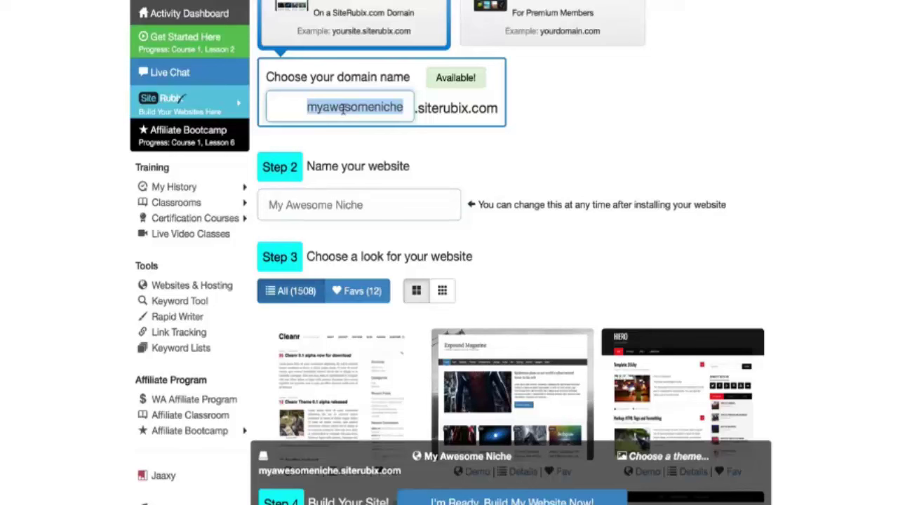
key("Tab")
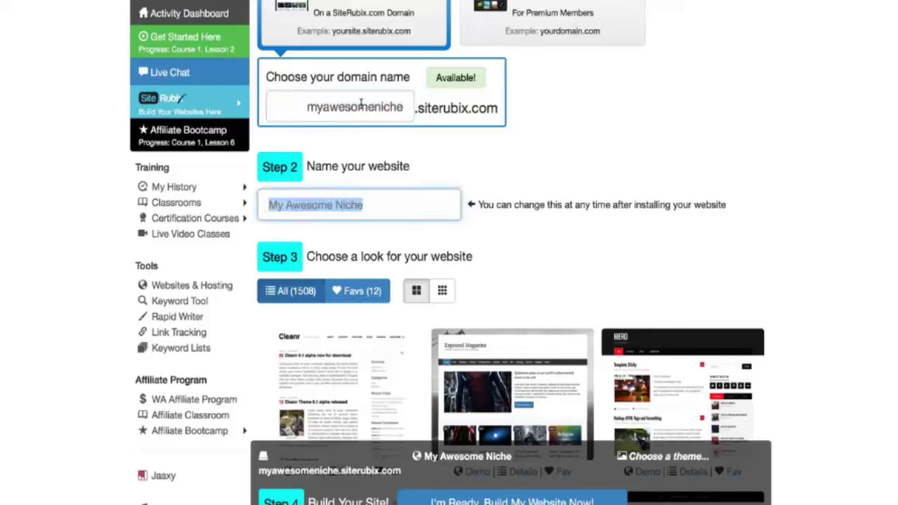
scroll(370, 212, "down", 3)
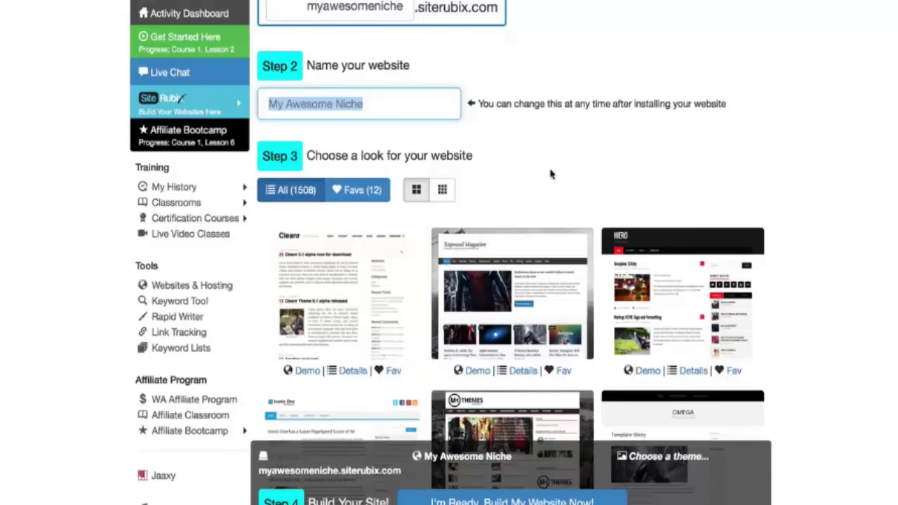
scroll(551, 174, "down", 1)
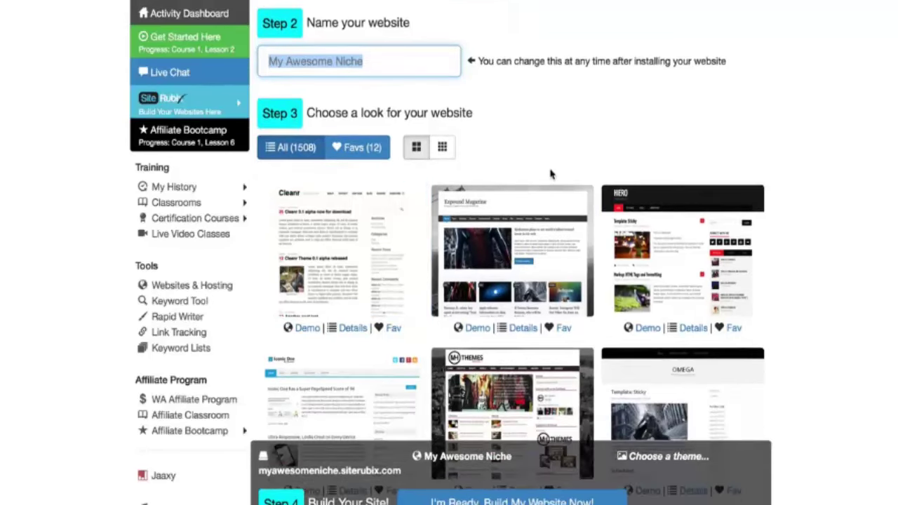
scroll(550, 174, "down", 10)
scroll(551, 174, "down", 1)
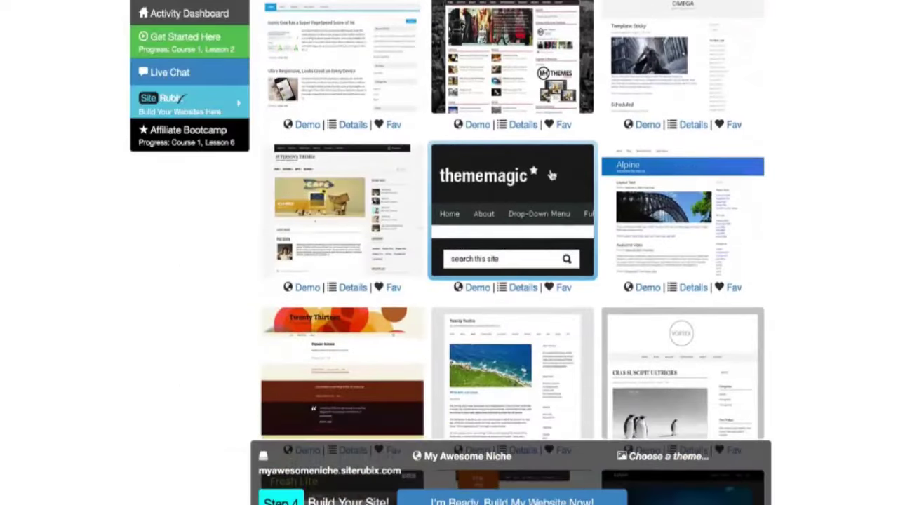
scroll(551, 174, "up", 10)
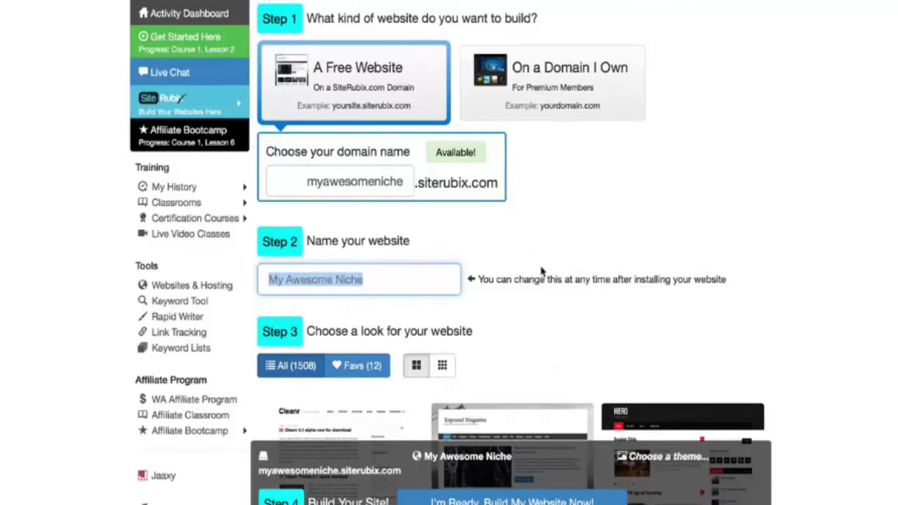
scroll(541, 268, "down", 5)
scroll(541, 272, "down", 1)
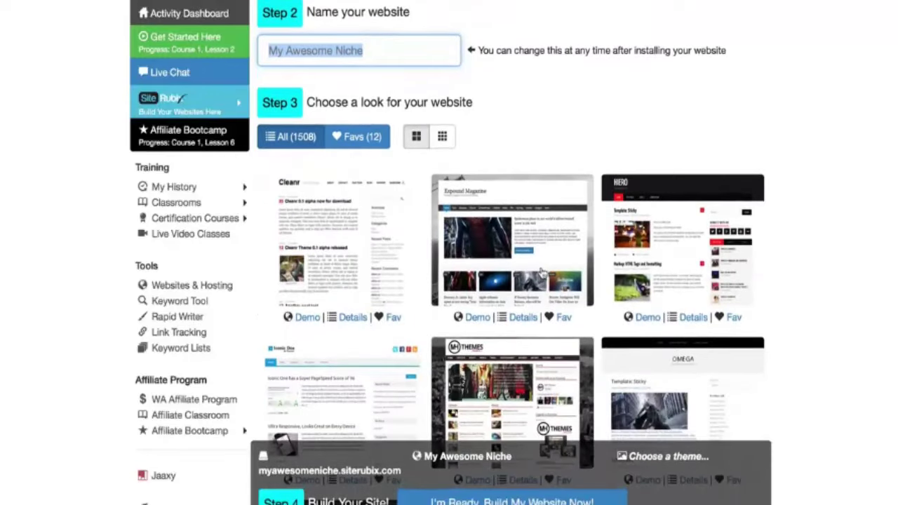
scroll(541, 272, "down", 6)
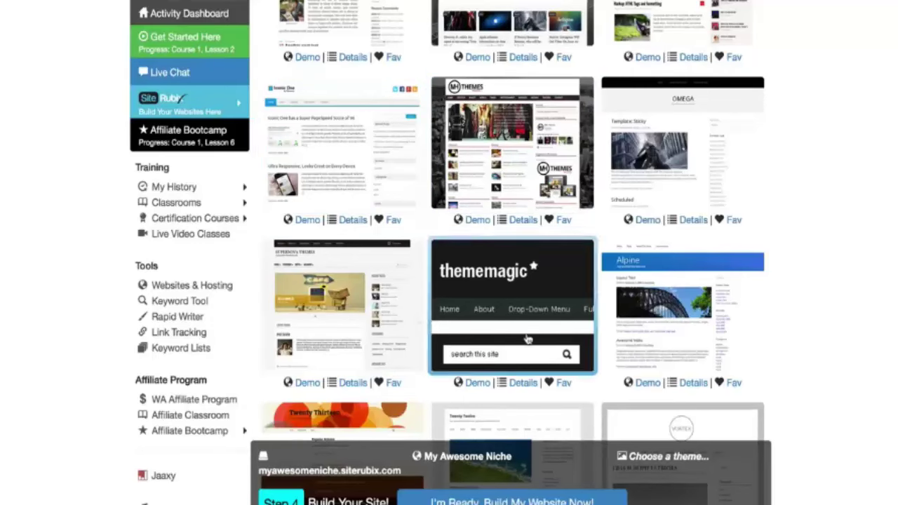
scroll(518, 380, "down", 3)
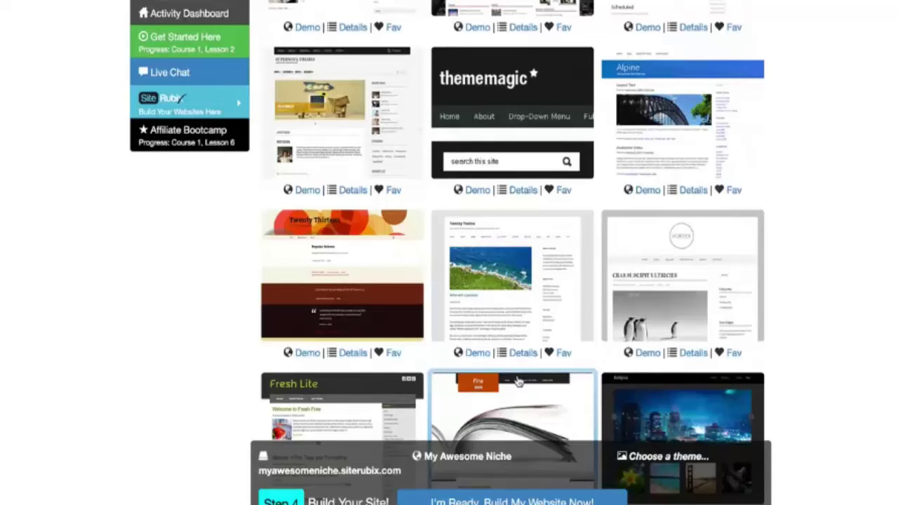
scroll(517, 380, "down", 3)
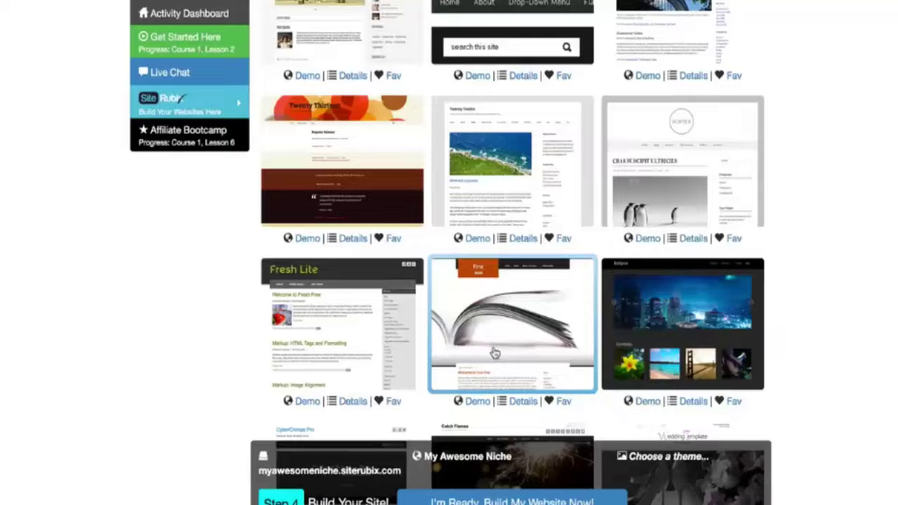
scroll(495, 353, "up", 6)
scroll(522, 216, "up", 5)
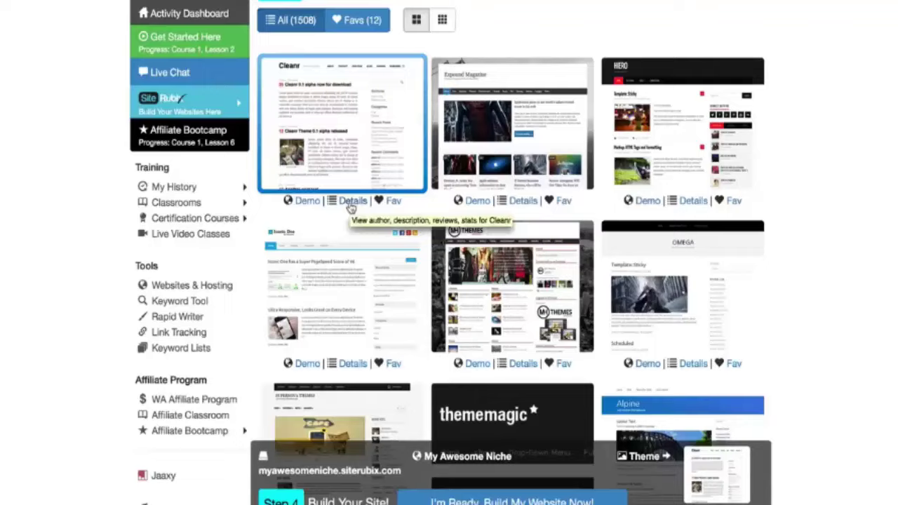
- Check the Cleanr theme's details and download stats, then return to the SiteRubix theme grid
left_click(351, 203)
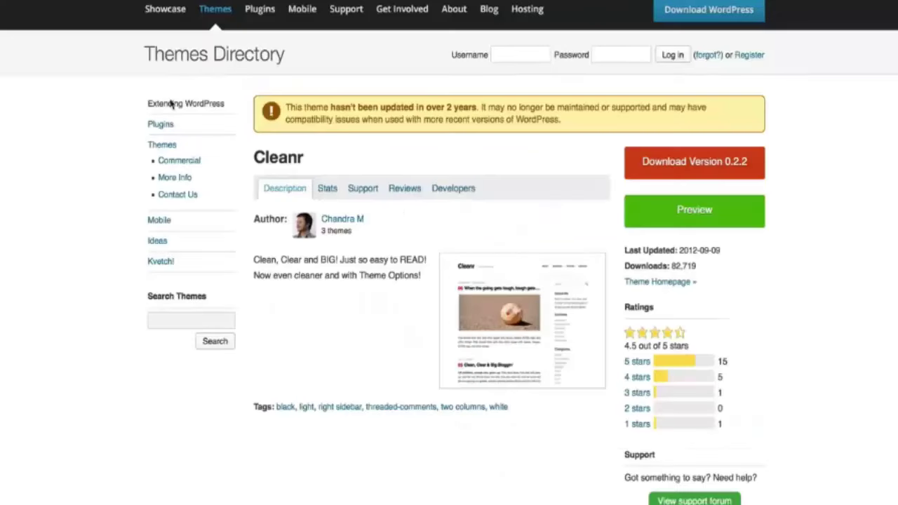
left_click(328, 190)
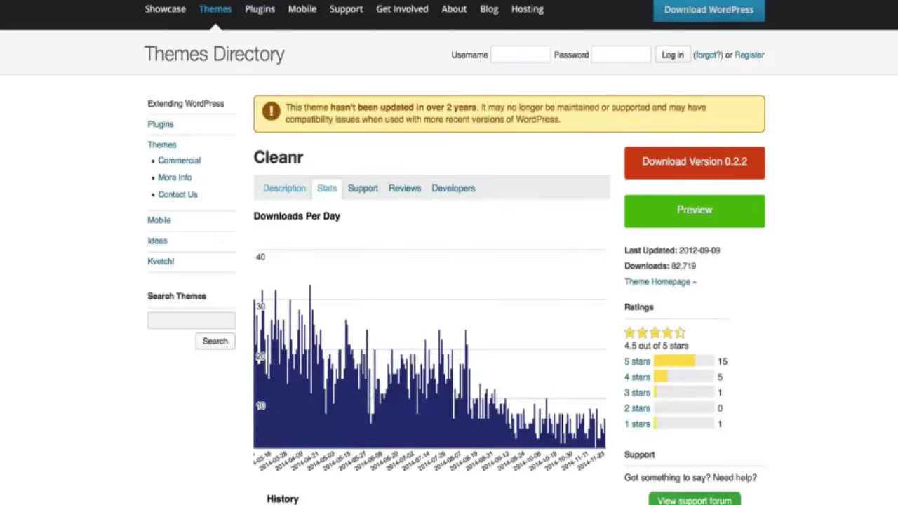
key("ctrl+w")
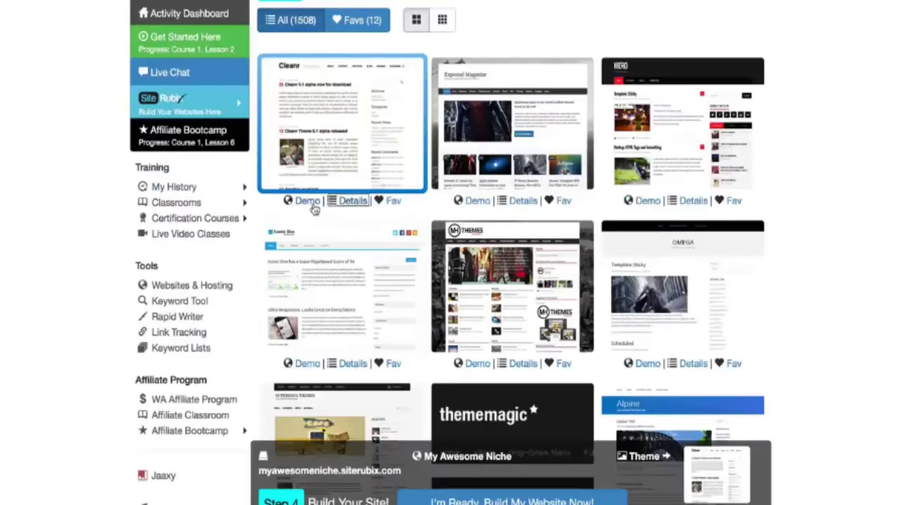
left_click(310, 205)
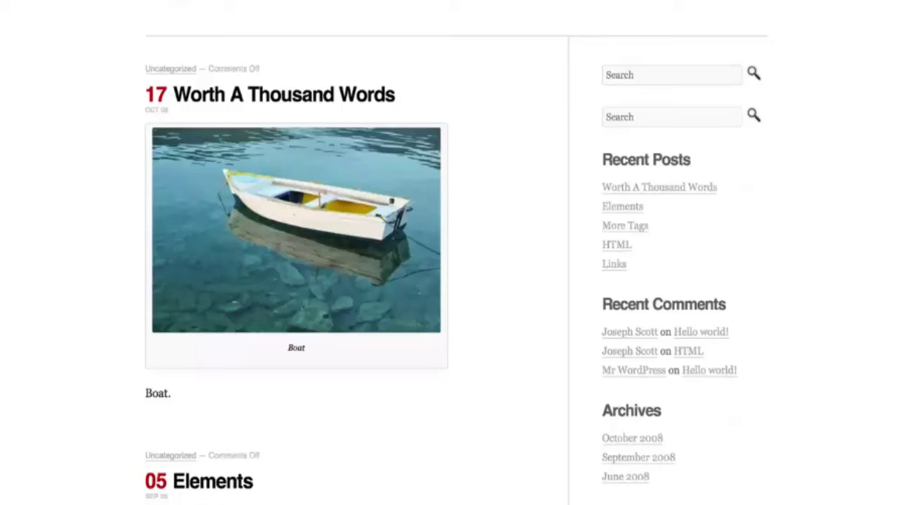
scroll(296, 201, "down", 6)
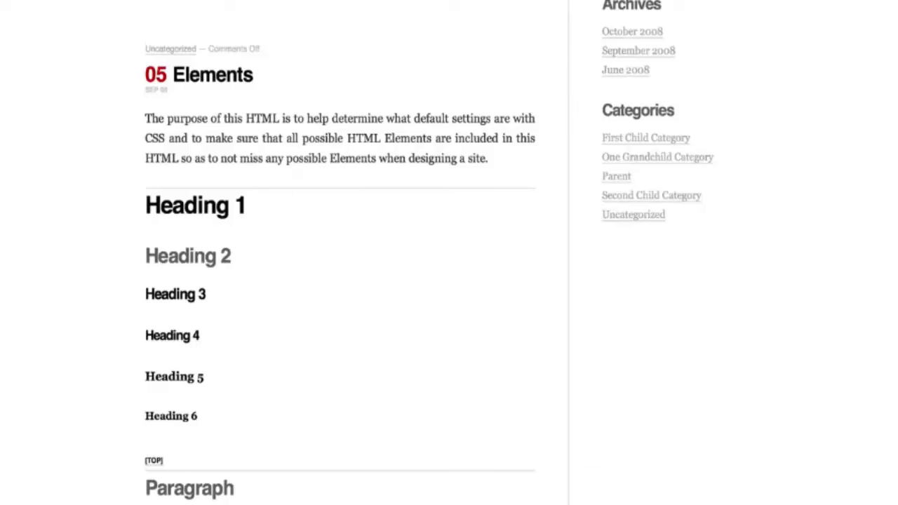
scroll(311, 275, "up", 6)
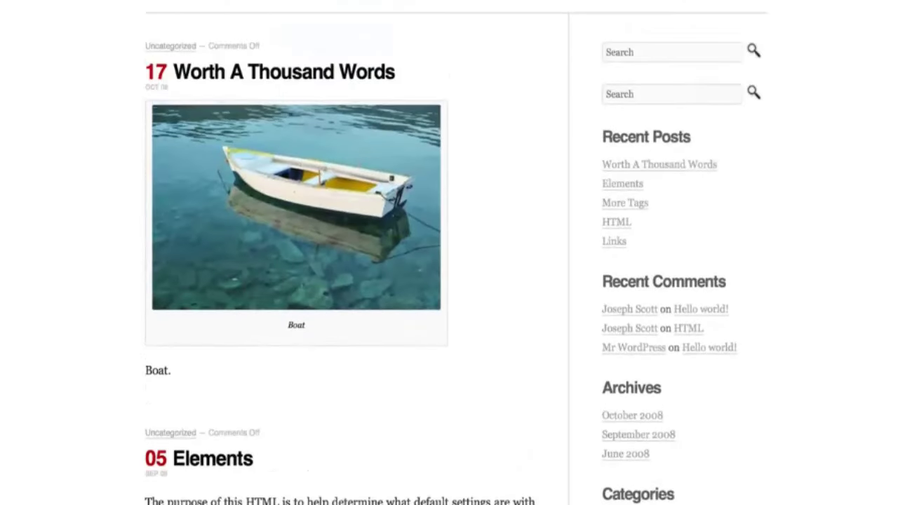
key("ctrl+w")
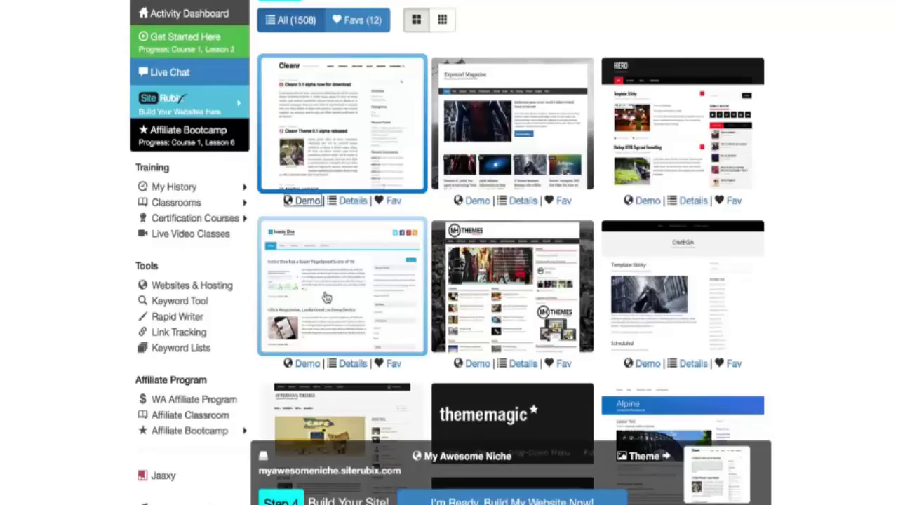
scroll(326, 298, "down", 2)
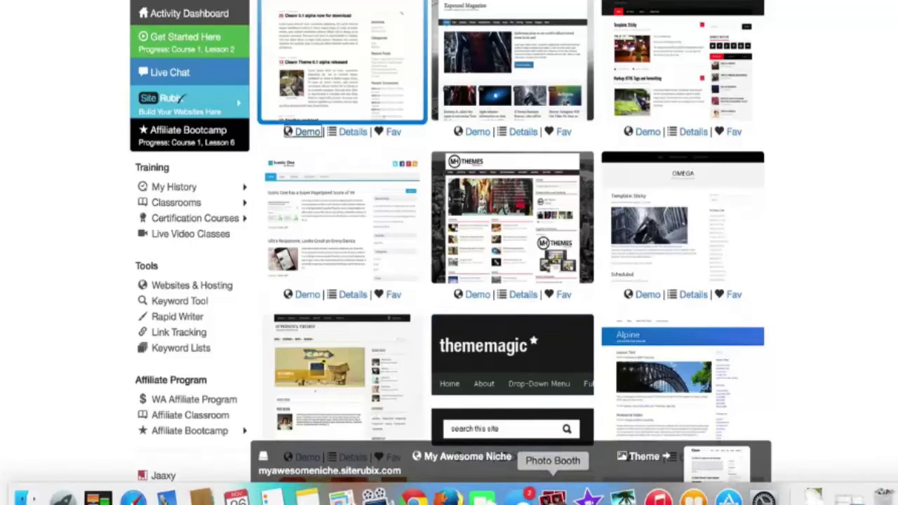
scroll(606, 320, "down", 7)
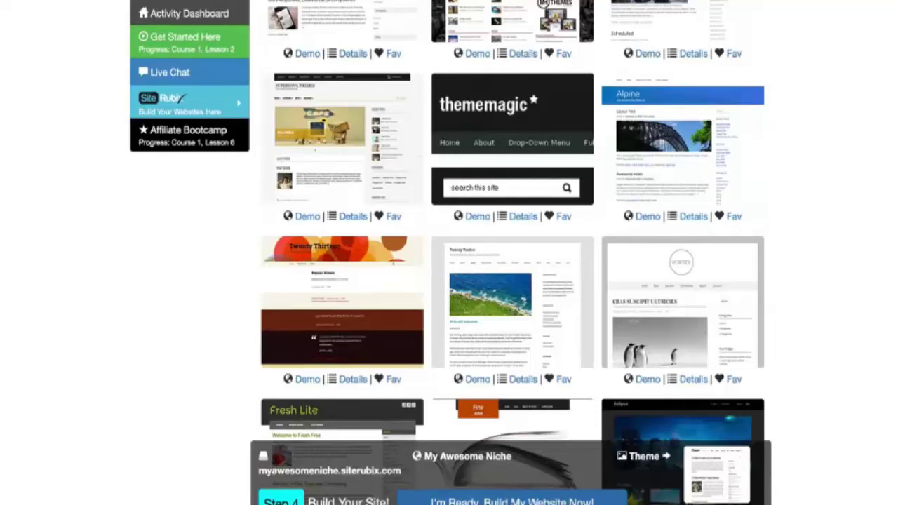
- Build myawesomeniche.siterubix.com with the Cleanr theme via 'I'm Ready, Build My Website Now!'
left_click(497, 501)
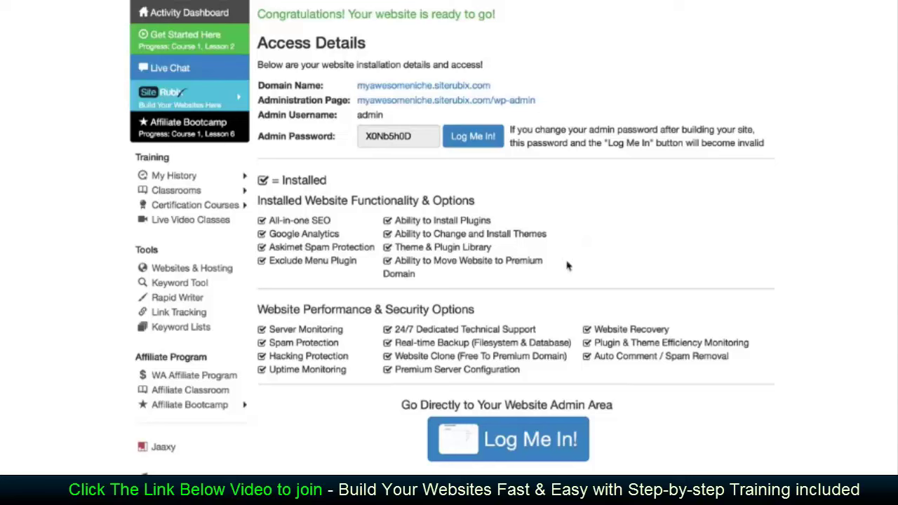
- Wait for the build to finish and view the live myawesomeniche.siterubix.com home page
mouse_move(211, 100)
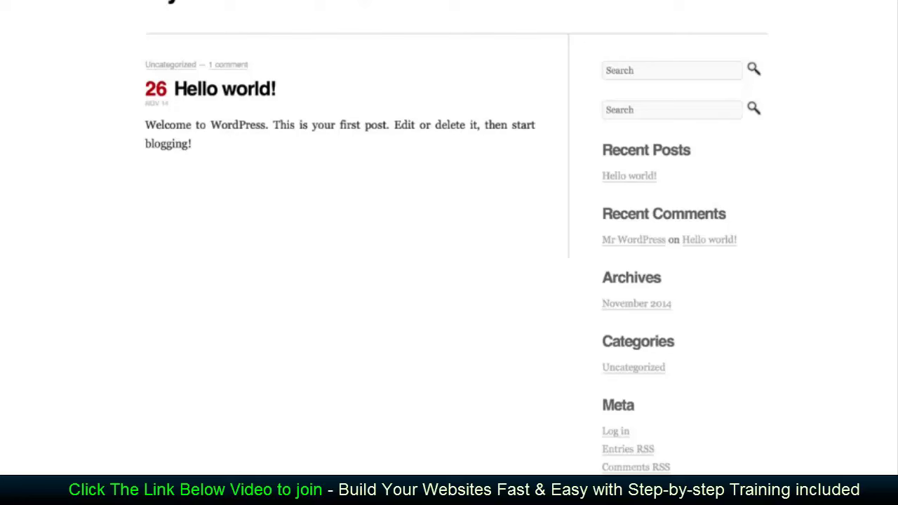
- Switch back to the SiteRubix Access Details page for the new site
key("ctrl+Tab")
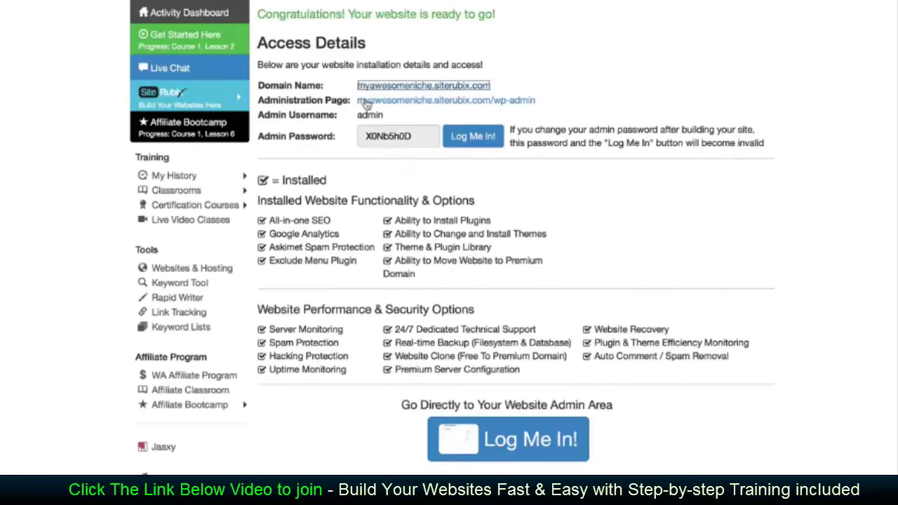
- Open the site's WordPress administration page, then select the admin password in Access Details
left_click(445, 103)
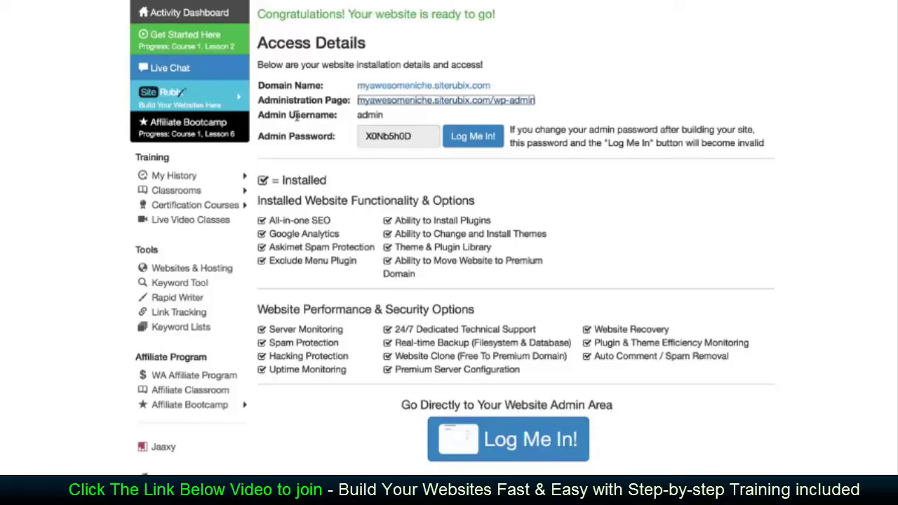
double_click(316, 115)
double_click(313, 137)
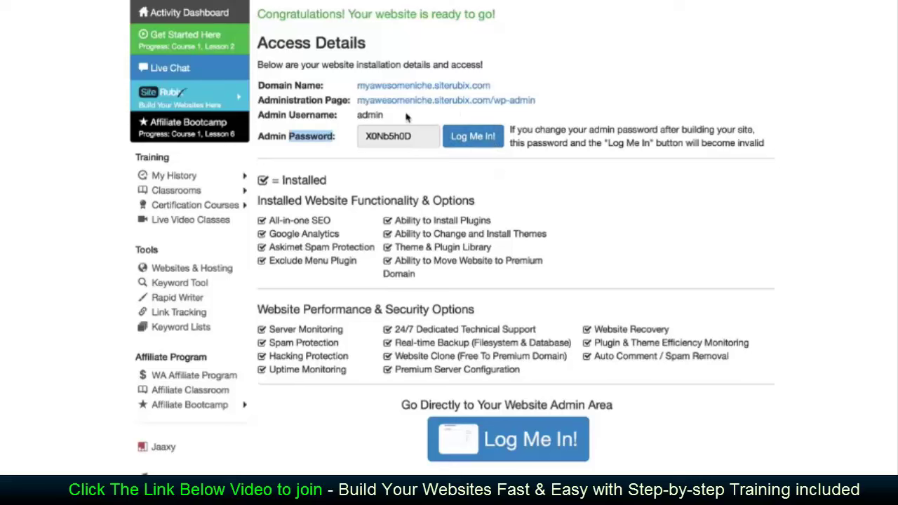
double_click(377, 137)
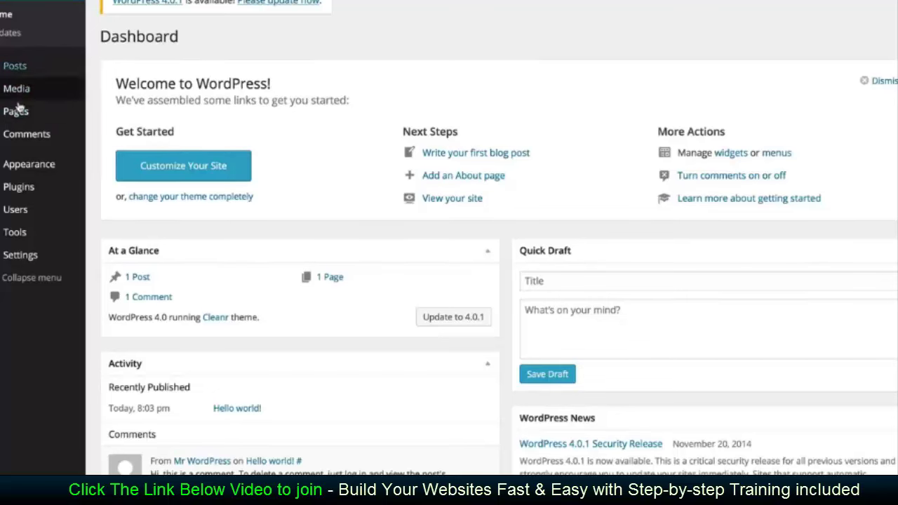
- Browse the Cleanr site's WordPress dashboard menus, then return to SiteRubix's site tools menu
mouse_move(10, 168)
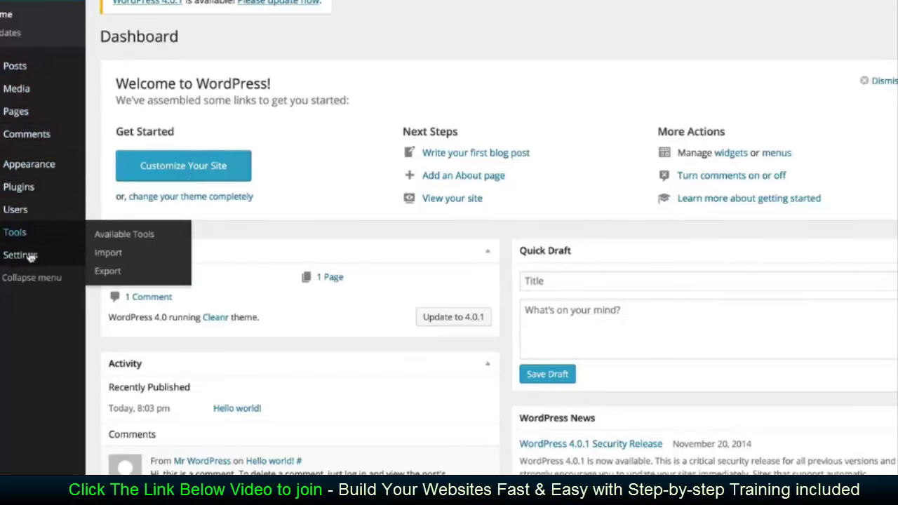
mouse_move(25, 222)
mouse_move(28, 254)
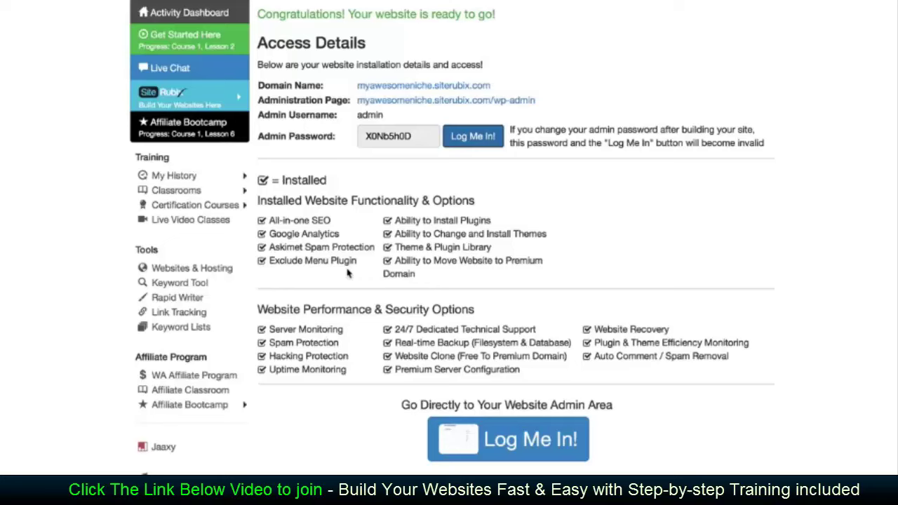
mouse_move(184, 96)
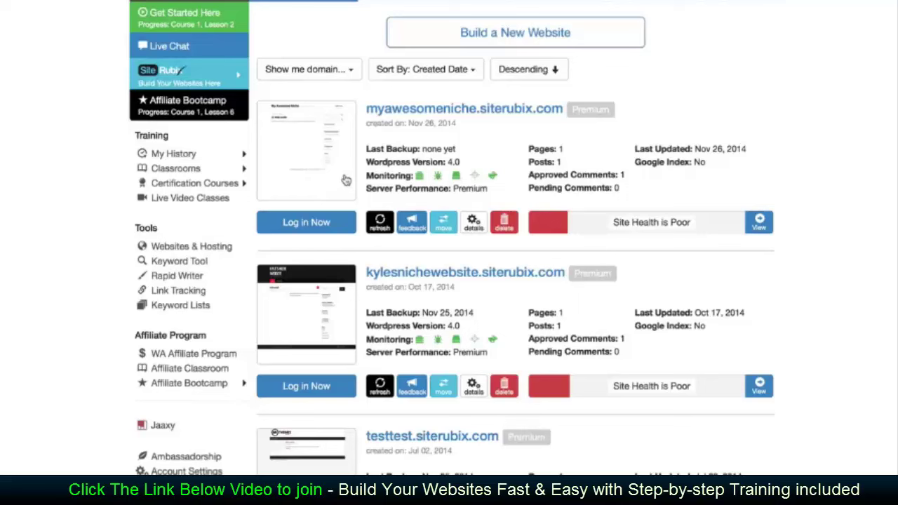
- Refresh myawesomeniche.siterubix.com's stats in Site Manager and highlight its Google Index value 'No'
left_click(380, 226)
left_click_drag(694, 162, 702, 161)
- Reselect the Google Index value, then open myawesomeniche.siterubix.com's site health details
double_click(699, 162)
left_click(443, 223)
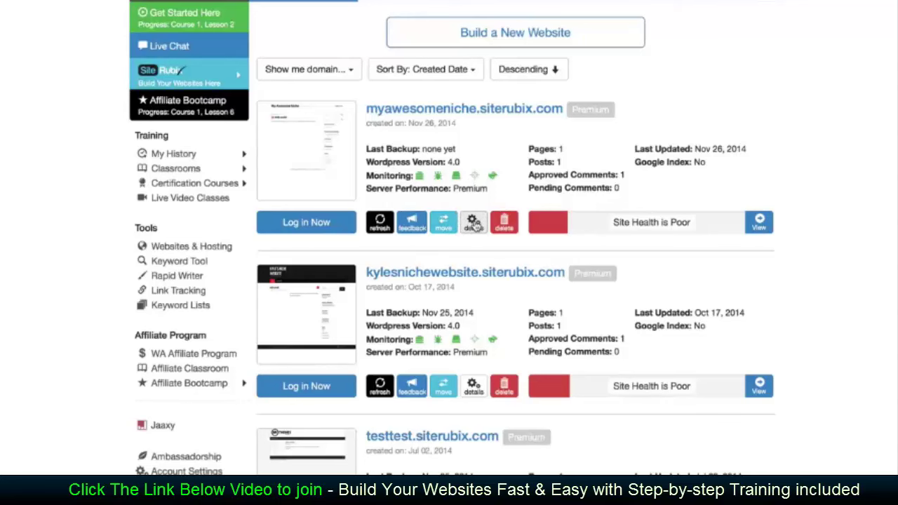
left_click(474, 223)
- Toggle myawesomeniche.siterubix.com's Poor site health breakdown and review metrics like 0% comment replies
left_click(532, 228)
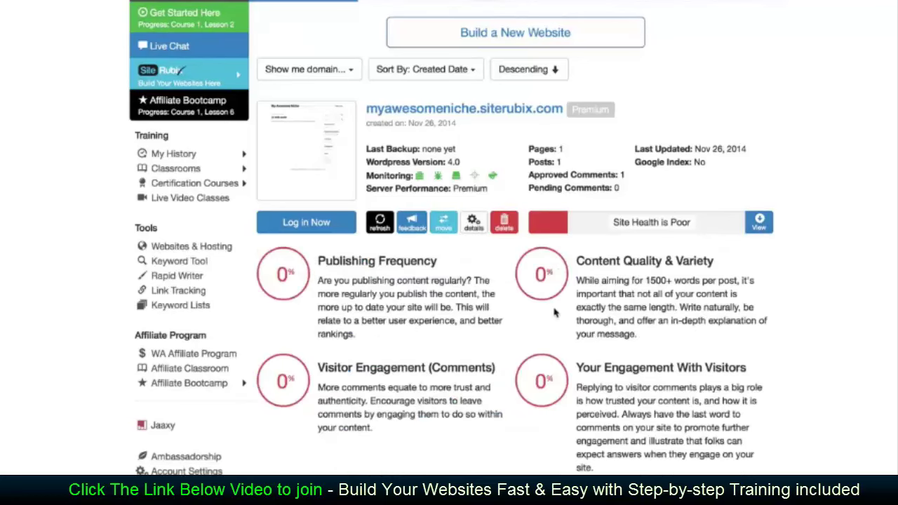
scroll(554, 312, "down", 3)
scroll(555, 312, "down", 1)
scroll(554, 312, "up", 1)
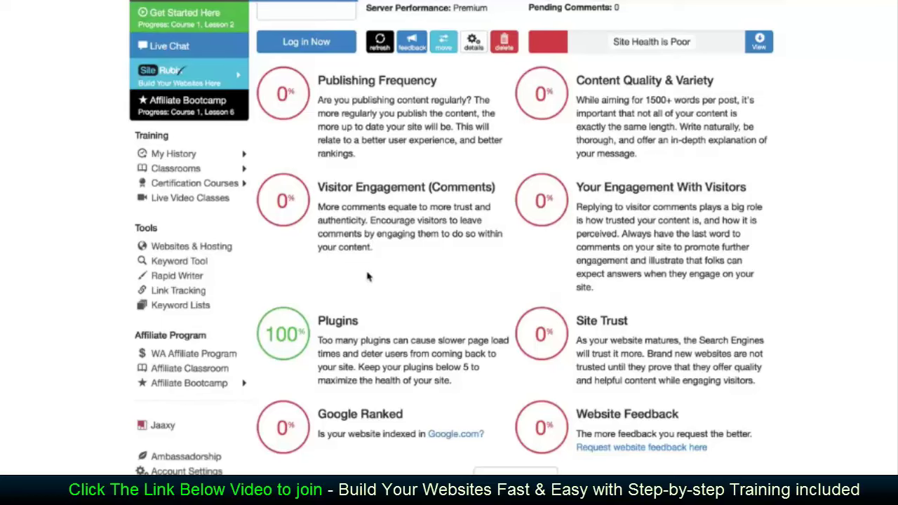
scroll(367, 275, "up", 1)
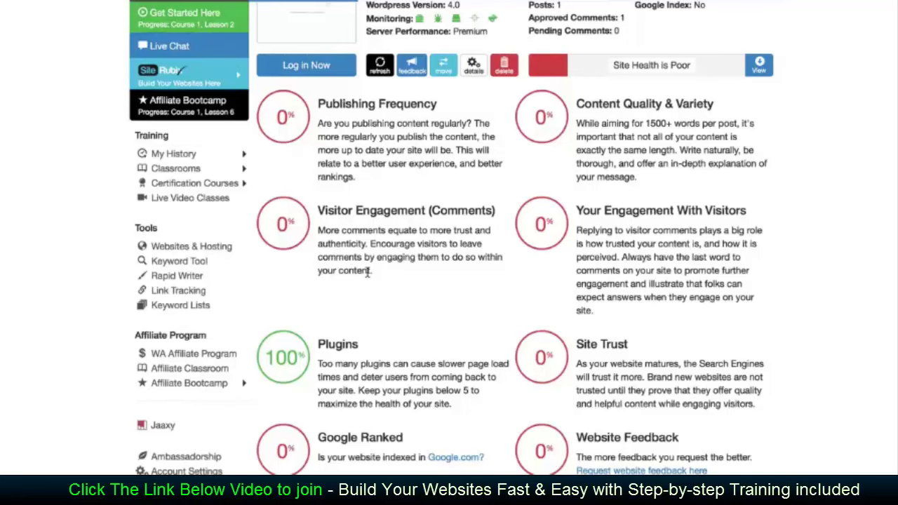
scroll(486, 423, "up", 1)
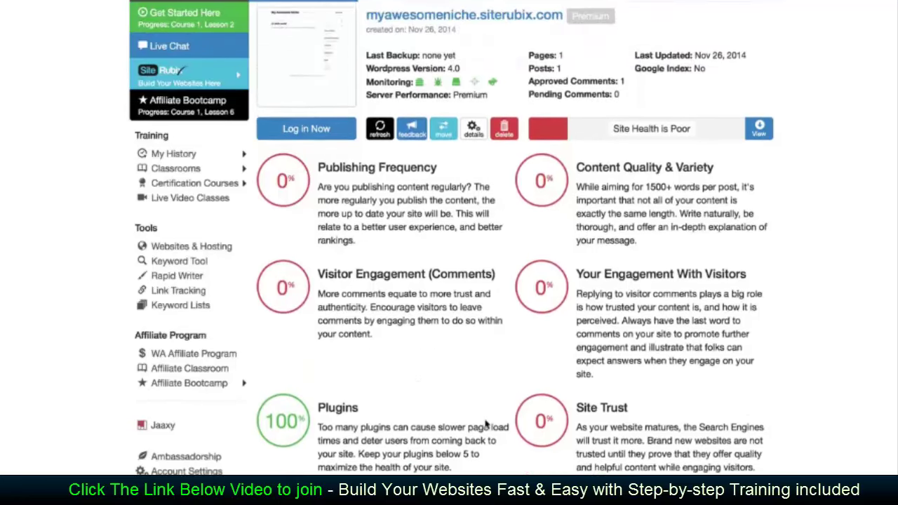
scroll(486, 423, "up", 2)
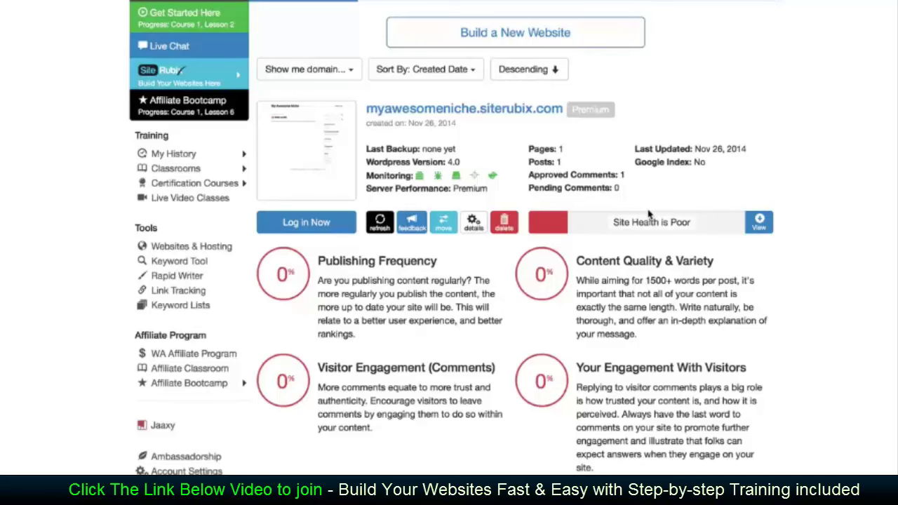
left_click(624, 228)
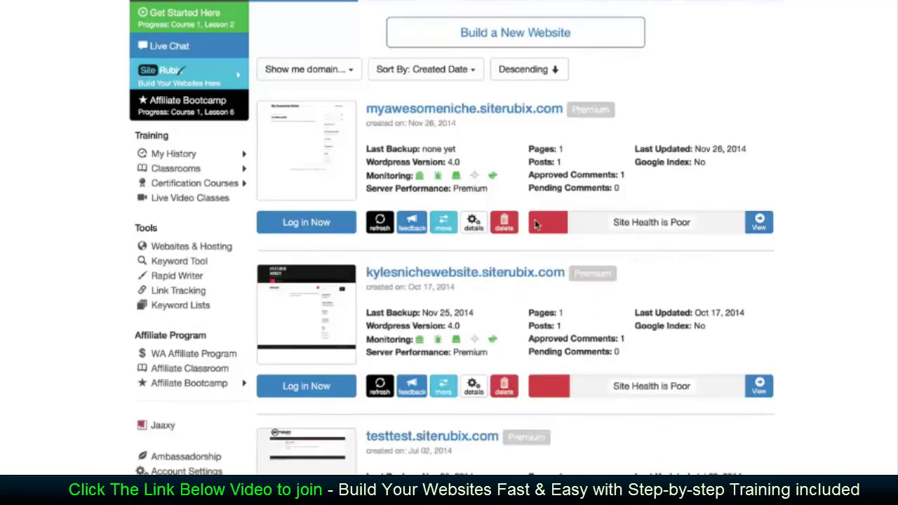